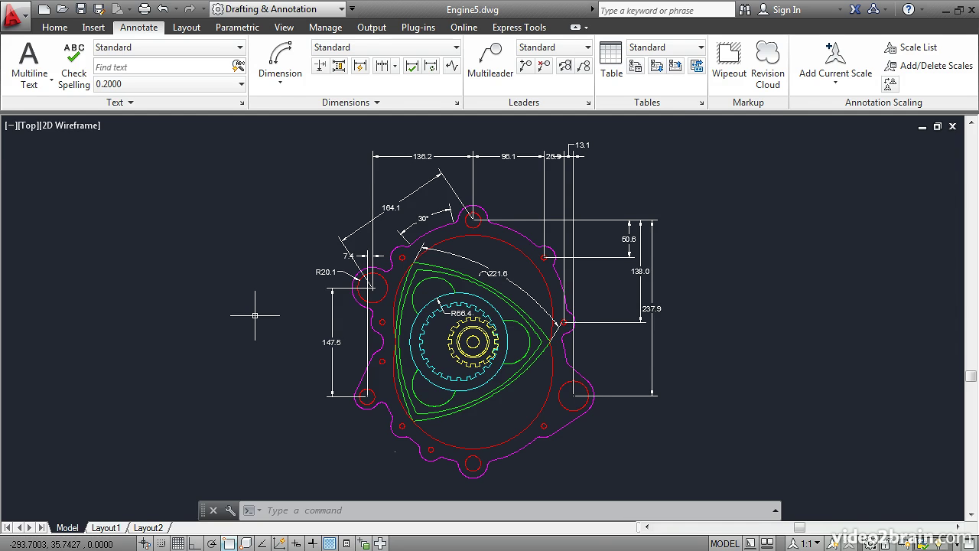
Step: Open the Standard dimension style for modification and set its extension line offset from origin to 0.25
text(d)
key(Return)
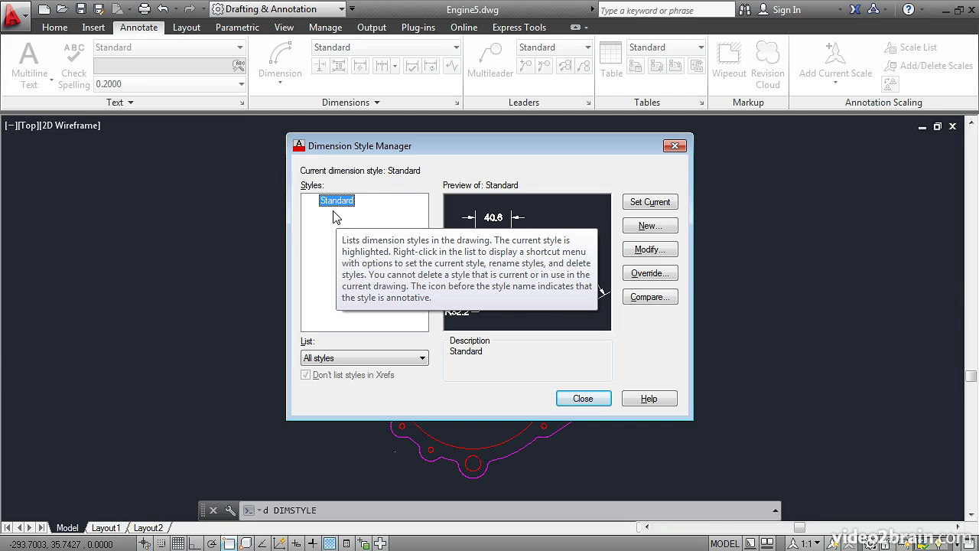
click(640, 253)
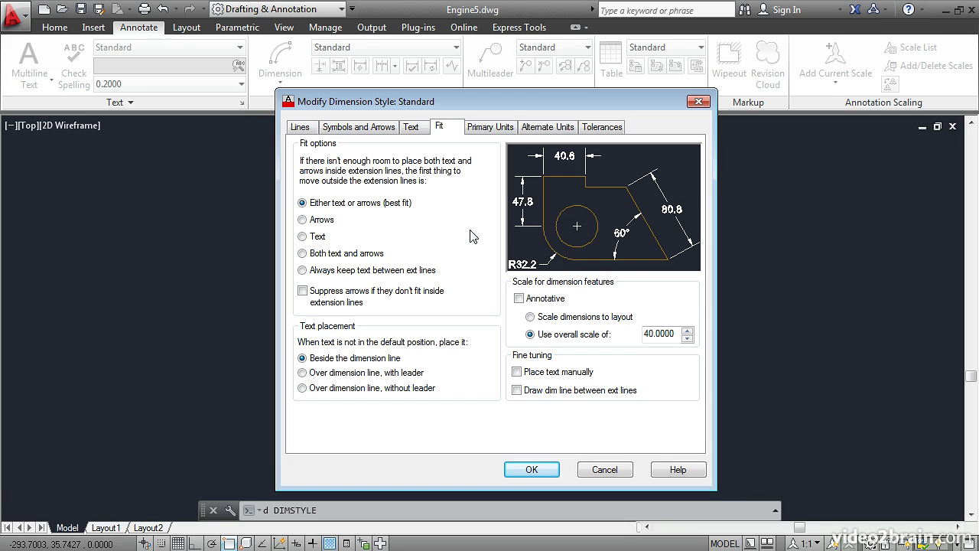
click(300, 128)
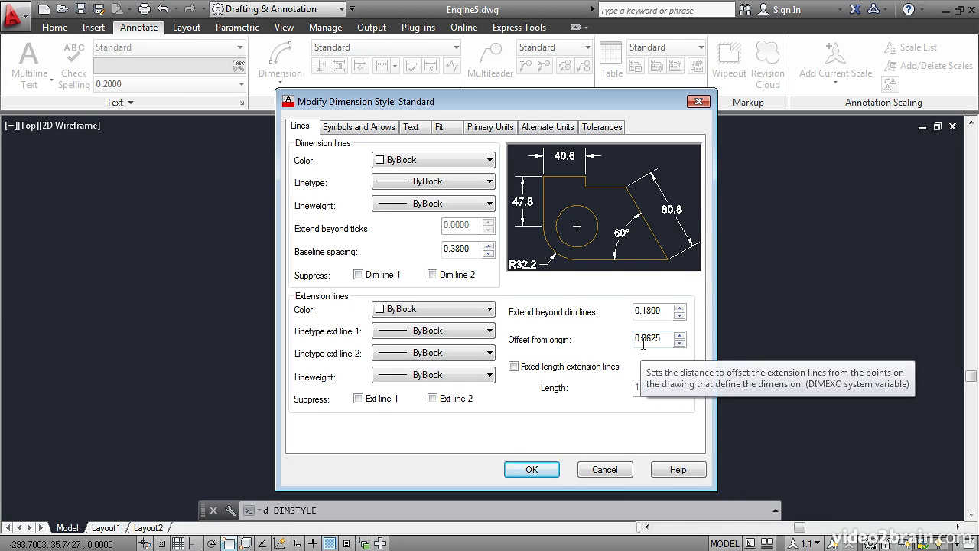
drag(641, 338, 662, 338)
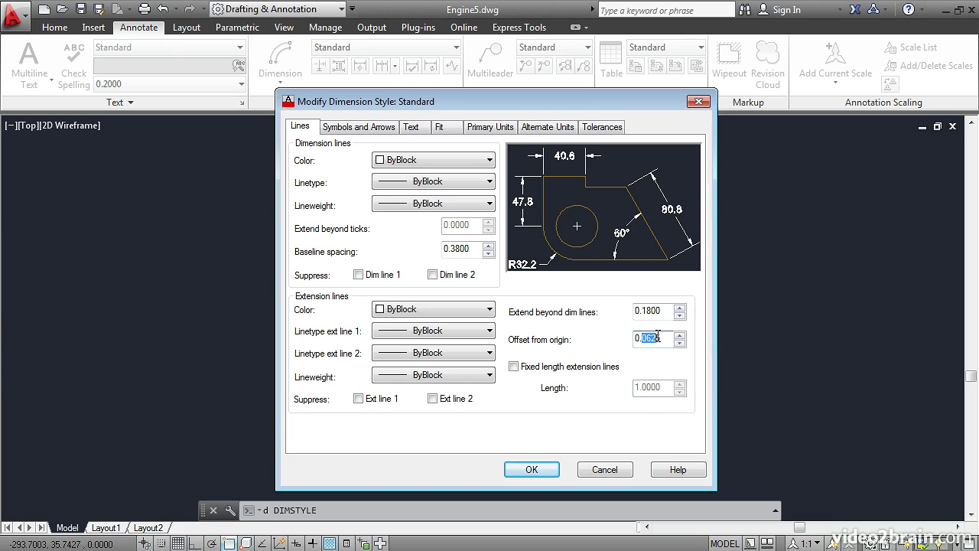
text(25)
key(Tab)
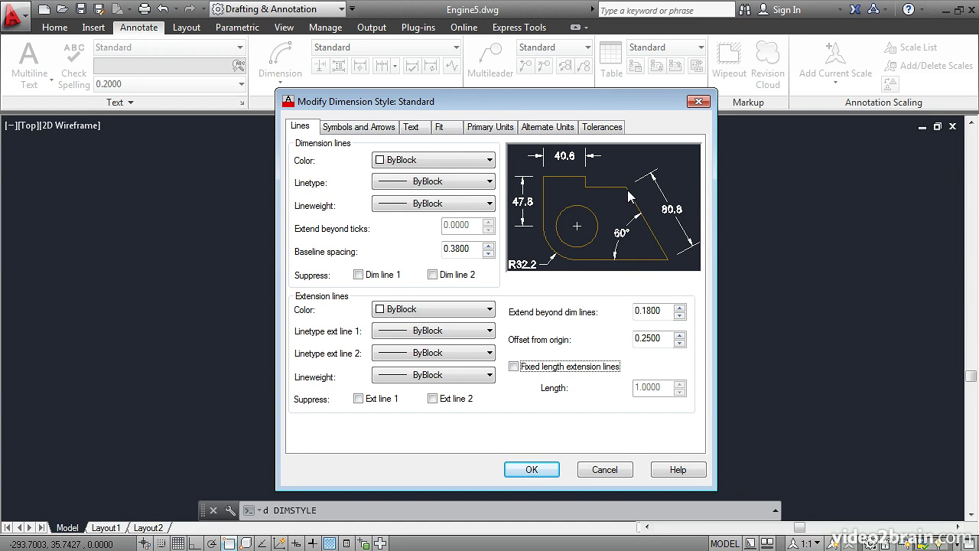
Step: Change the extension line offset from origin to 0.125
click(643, 338)
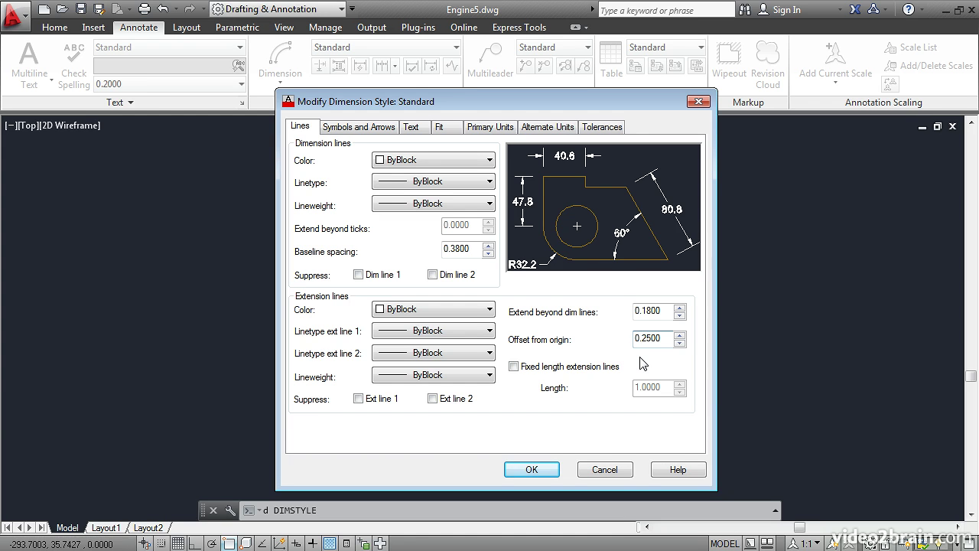
text(1)
key(Tab)
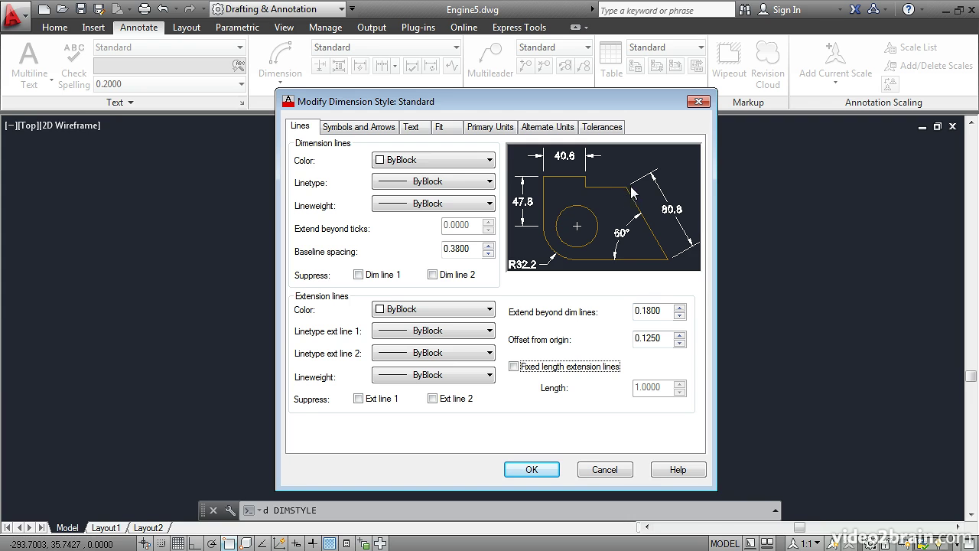
Step: Set the style's dimension arrowheads to Architectural tick and align the dimension text with the dimension line
click(360, 128)
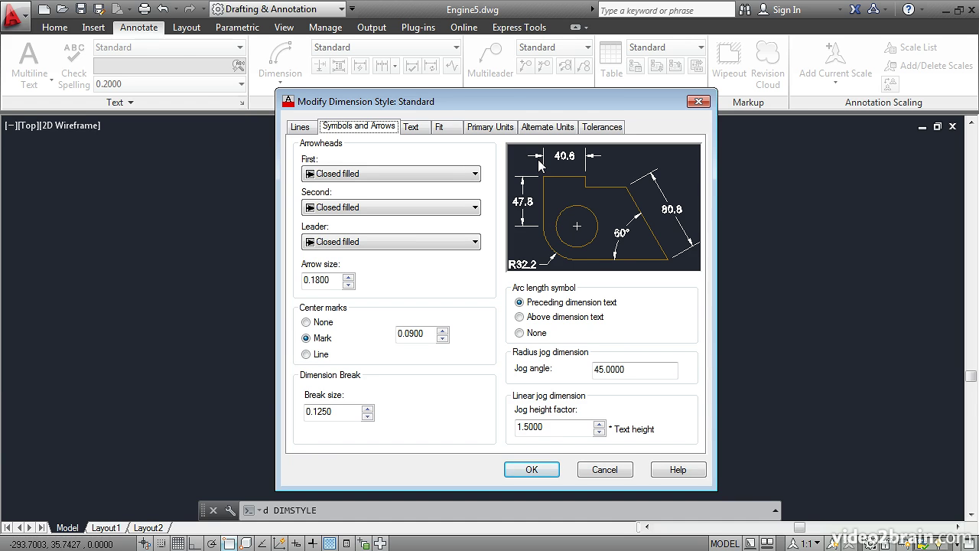
click(432, 175)
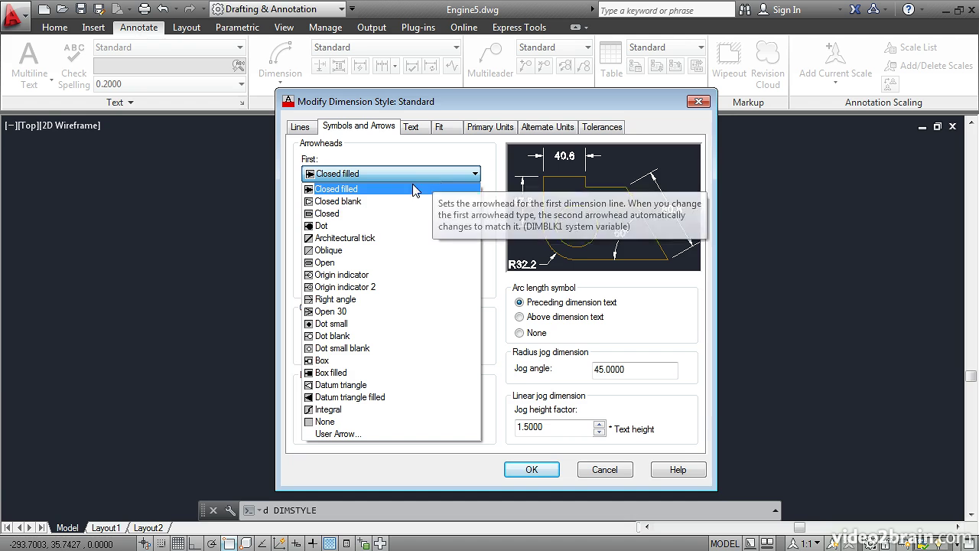
click(353, 239)
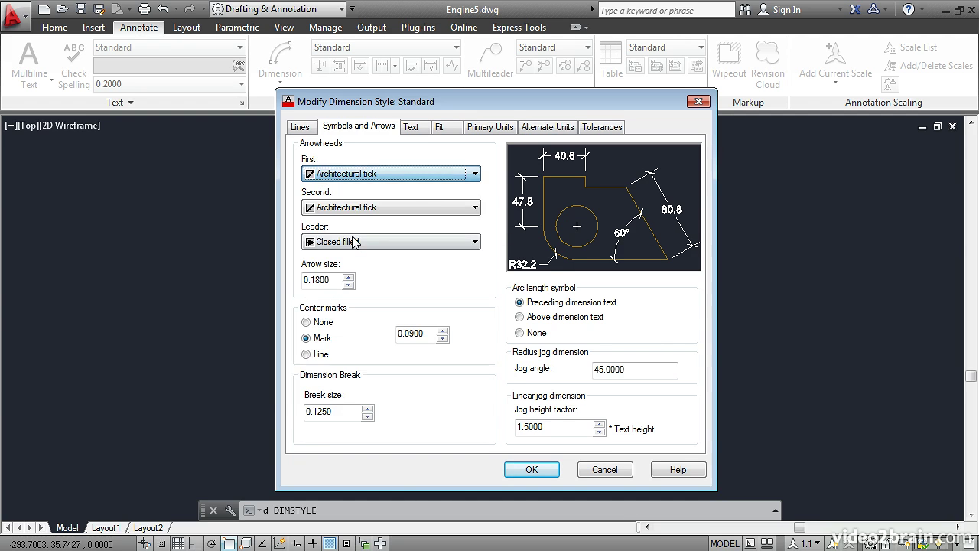
click(413, 128)
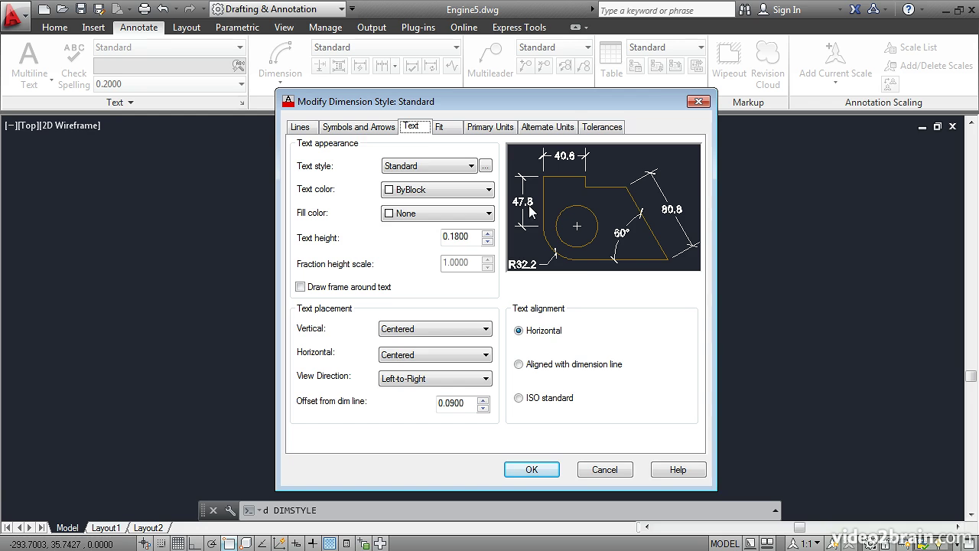
click(518, 364)
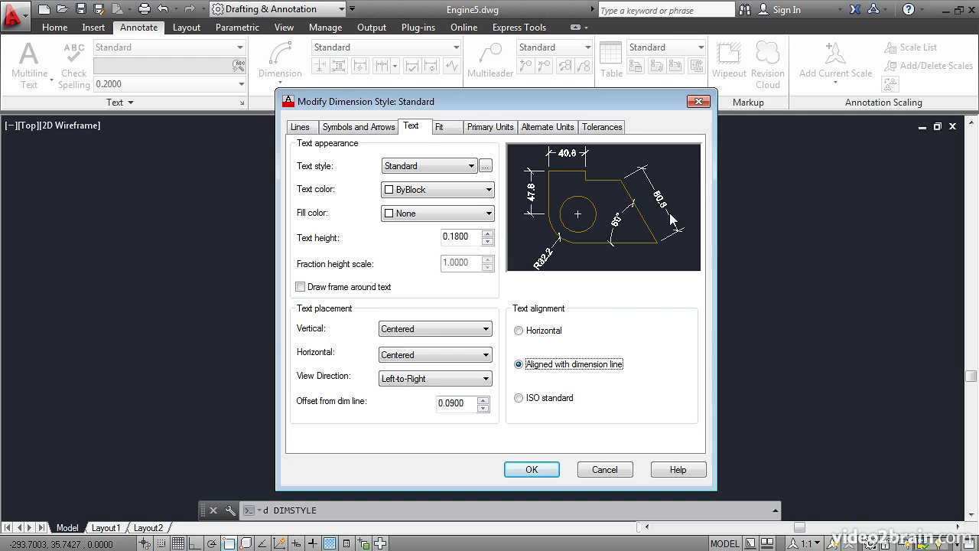
Step: Set the overall scale for dimension features to 20
click(447, 132)
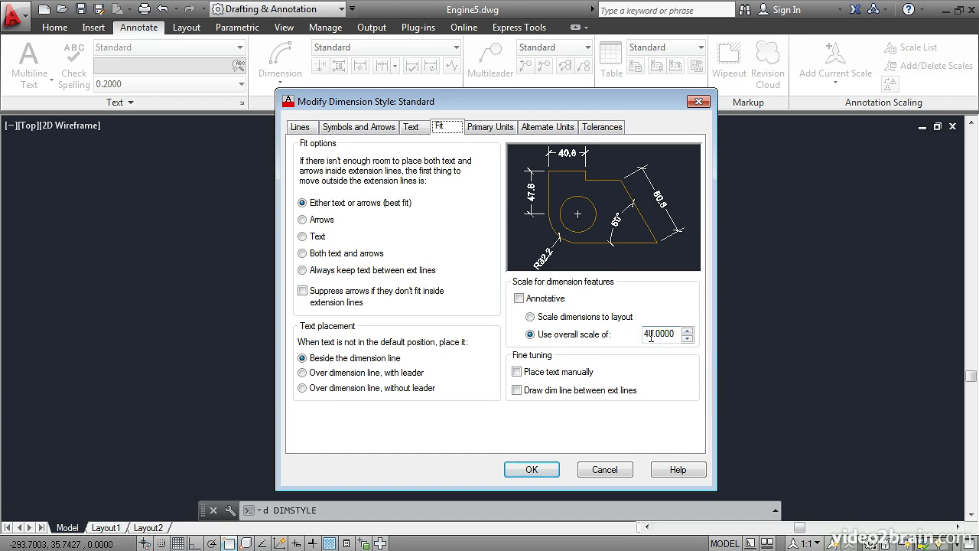
drag(650, 335, 642, 335)
text(2)
key(Tab)
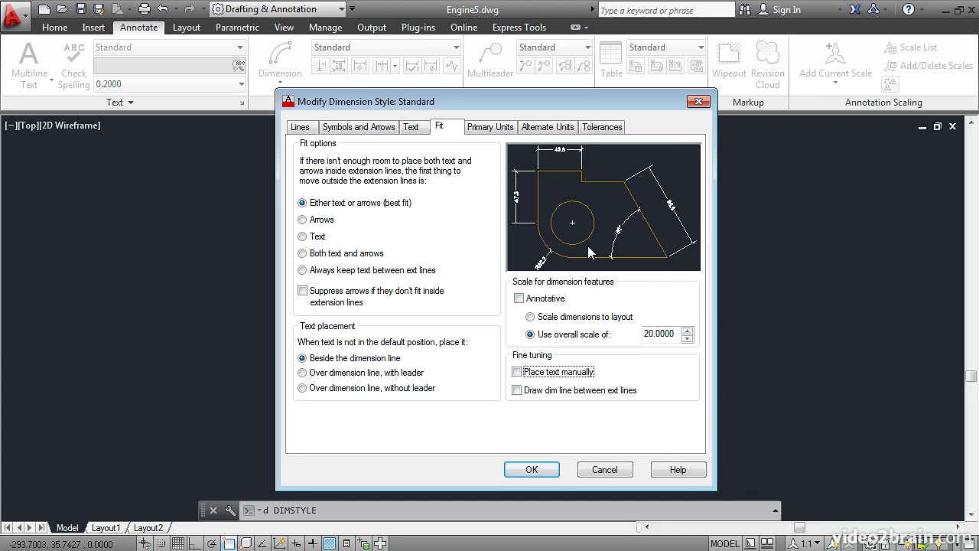
Step: Set the linear dimension precision to 0 in the primary units, and apply the style changes to the drawing
click(492, 130)
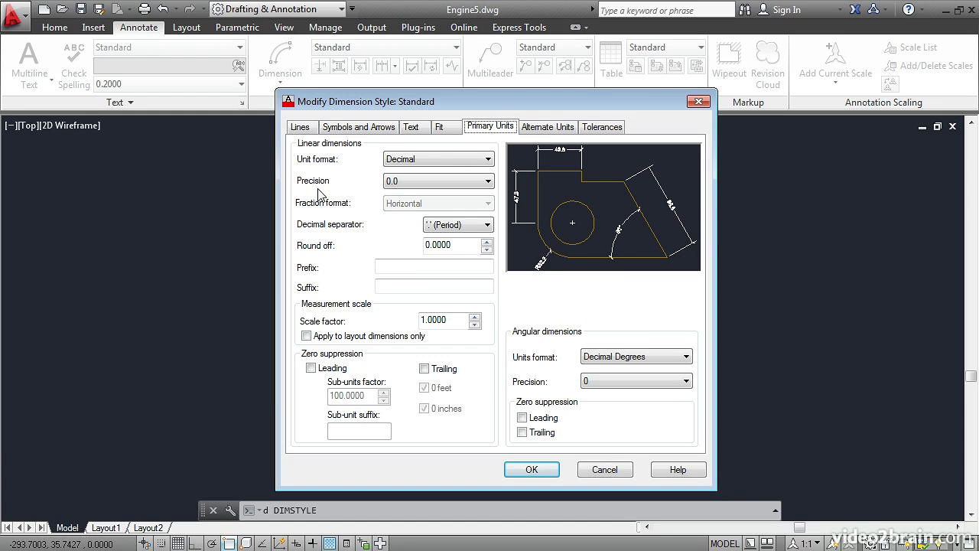
click(401, 184)
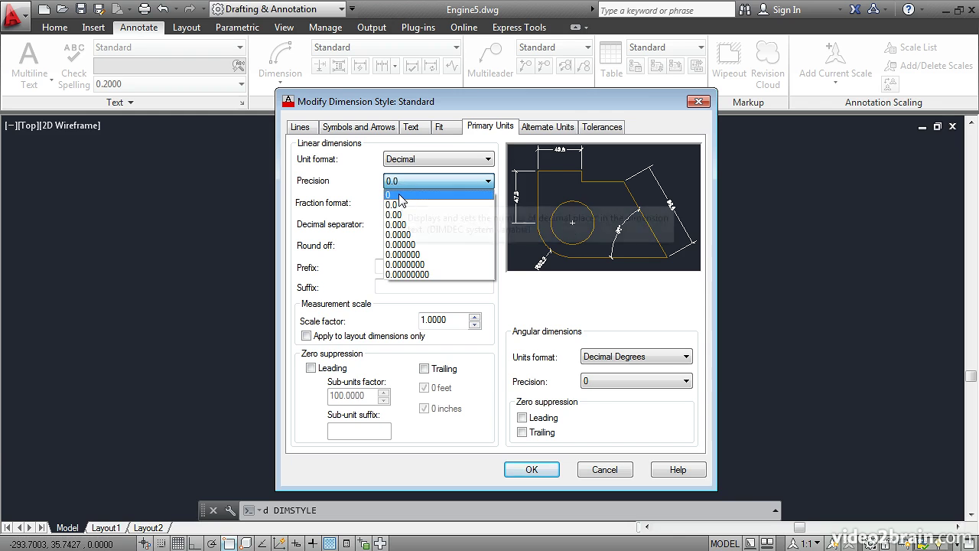
click(398, 195)
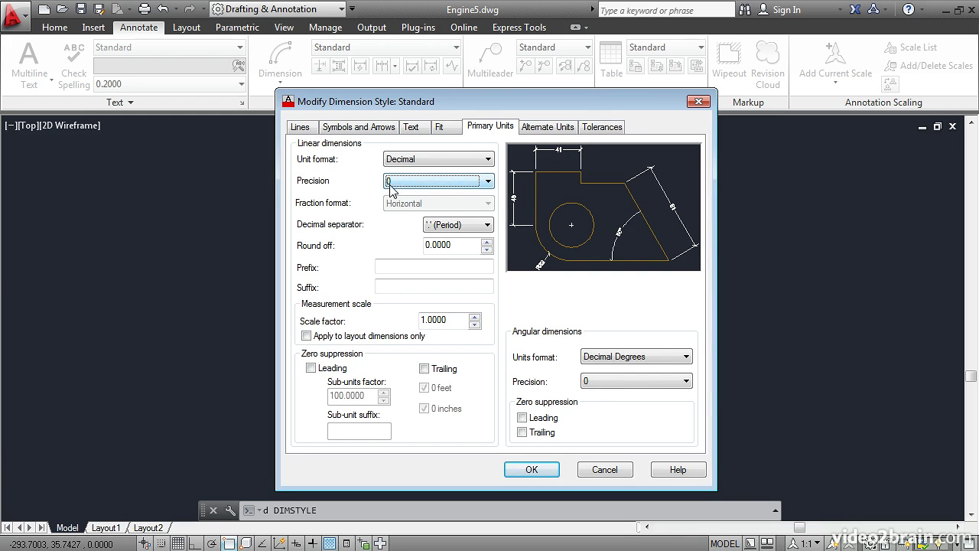
click(525, 469)
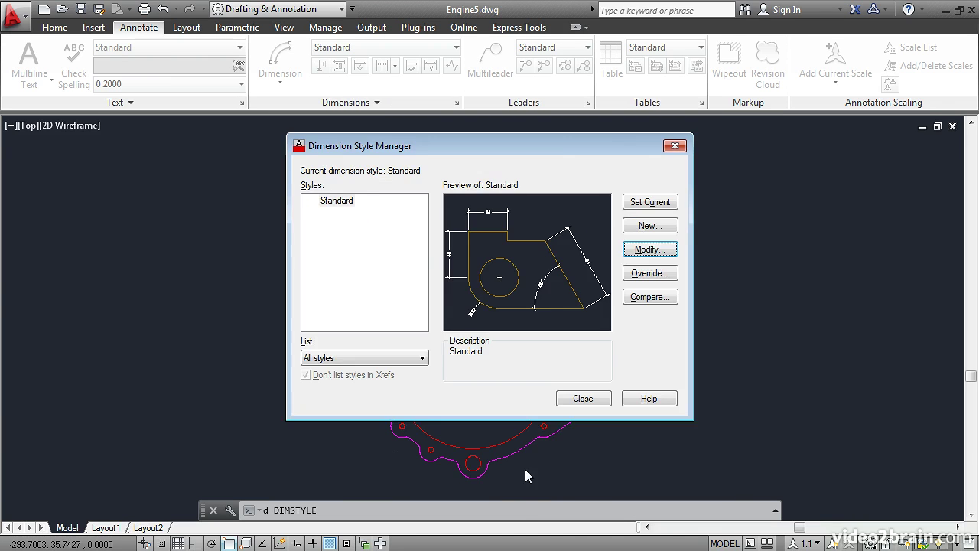
click(570, 399)
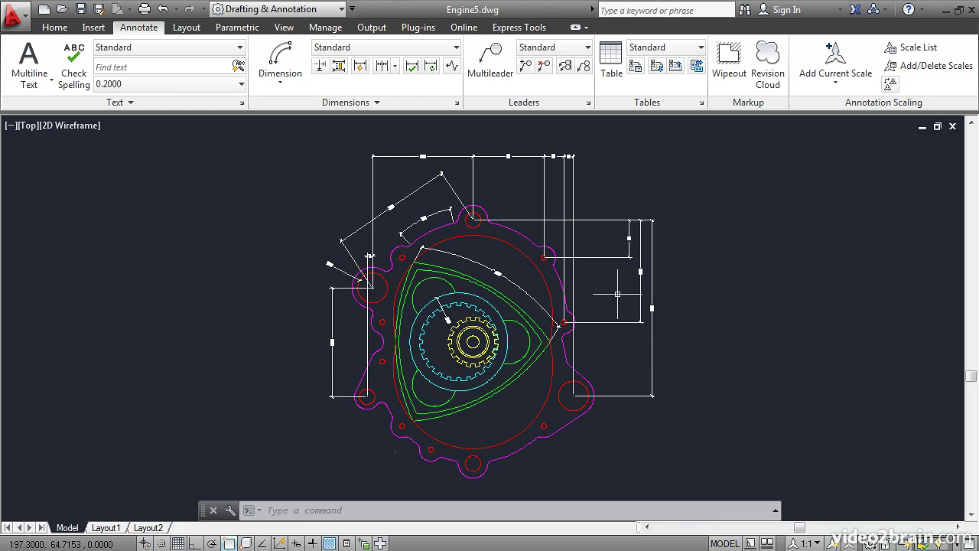
Step: Modify the Standard dimension style again to use an overall scale of 40, and apply it to the drawing
key(Return)
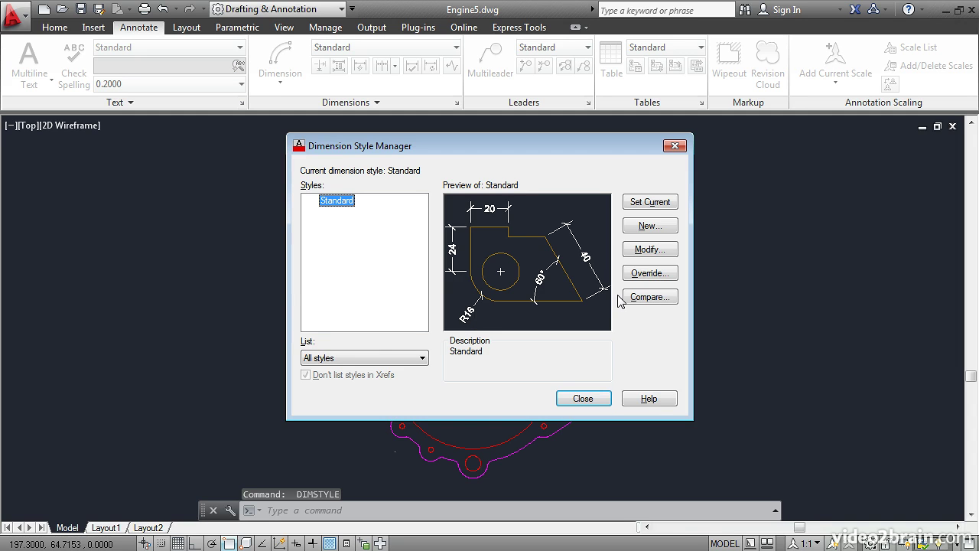
click(649, 249)
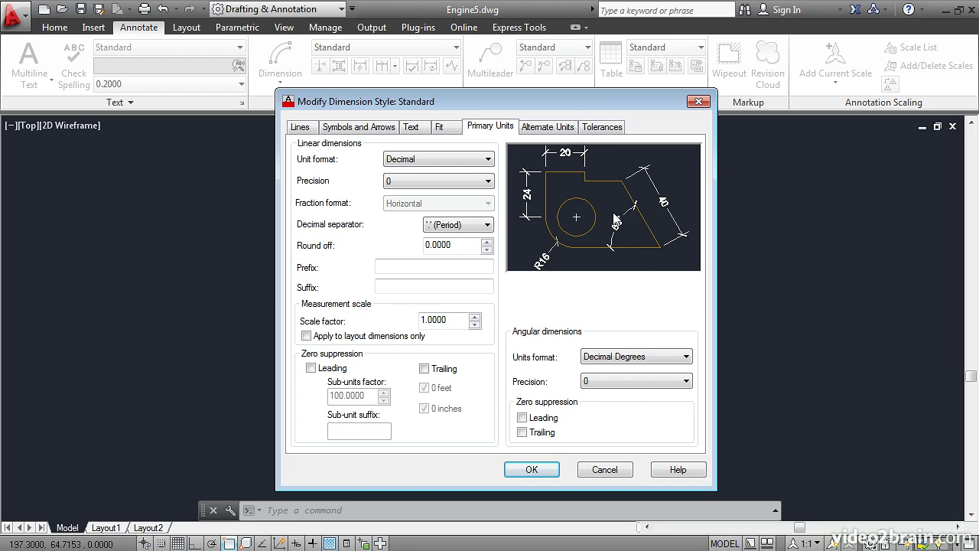
click(450, 131)
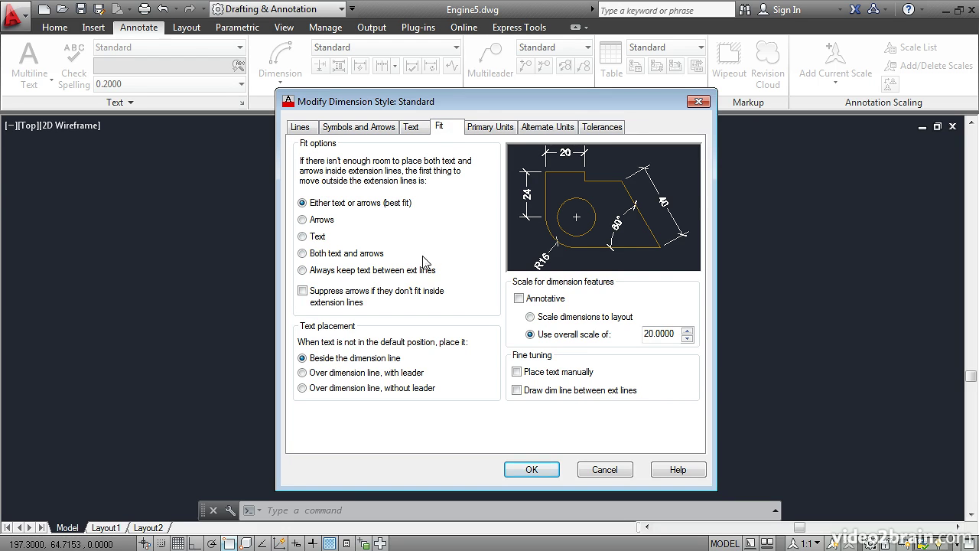
drag(643, 333, 650, 333)
text(4)
click(525, 468)
click(575, 399)
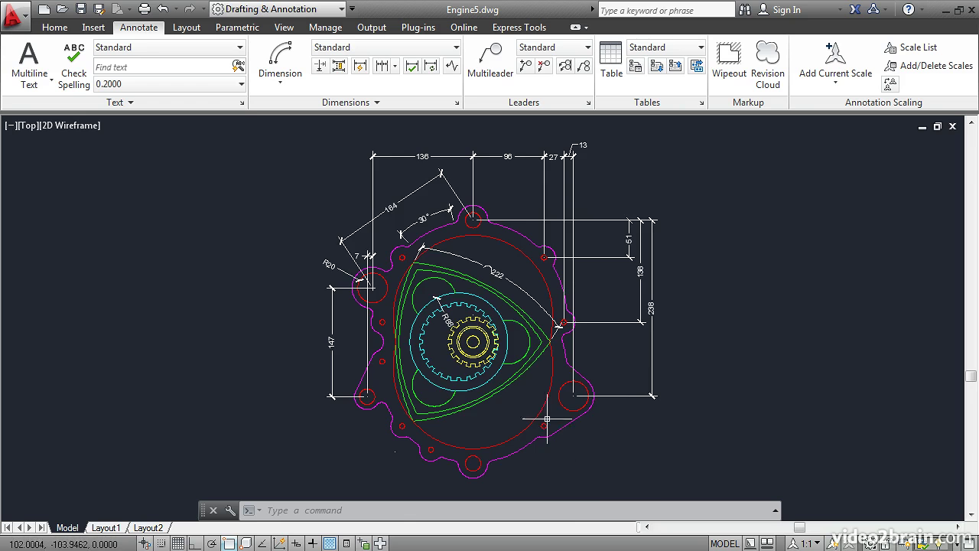
Step: Create a new dimension substyle based on Standard that is used for radius dimensions only
scroll(428, 299, up, 4)
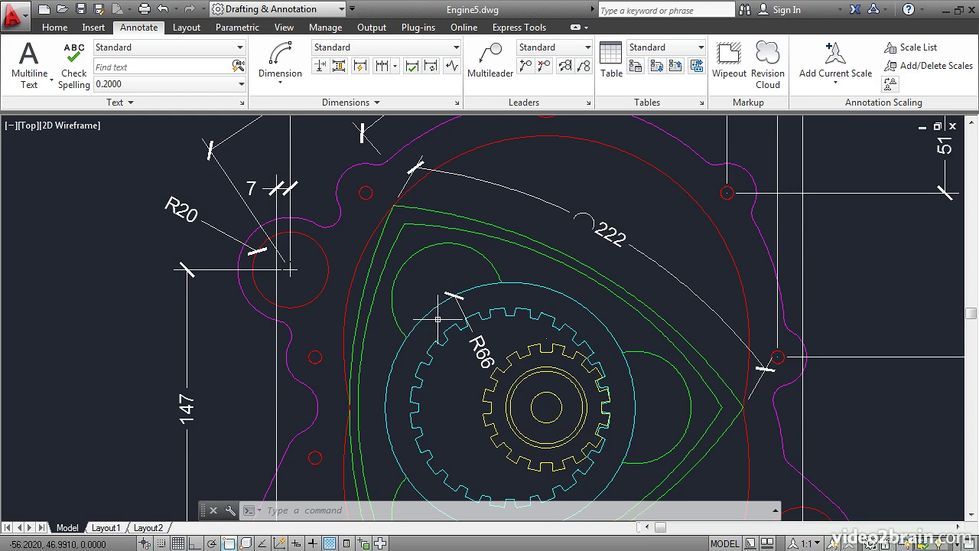
mouse_move(393, 225)
middle_down()
mouse_move(463, 316)
mouse_move(494, 402)
mouse_move(422, 249)
middle_up()
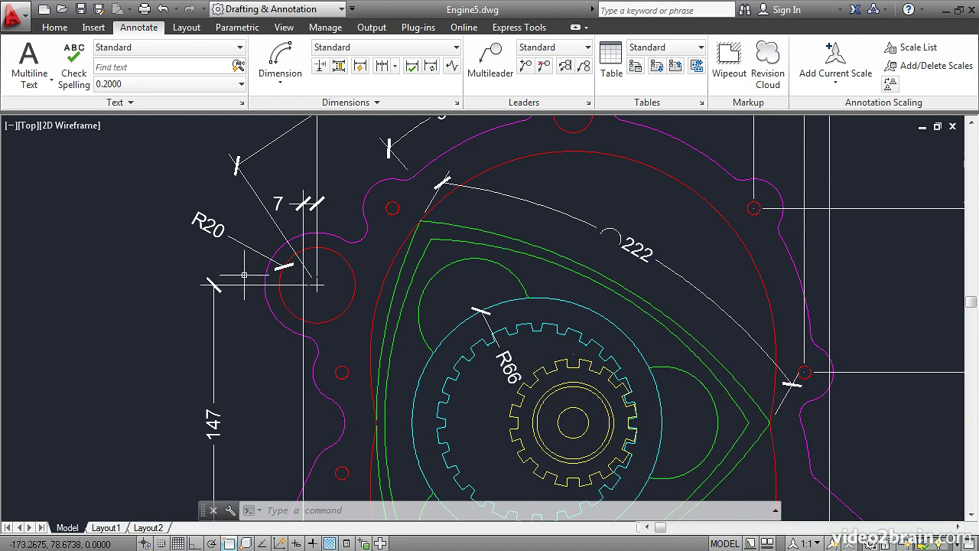
click(284, 268)
click(283, 267)
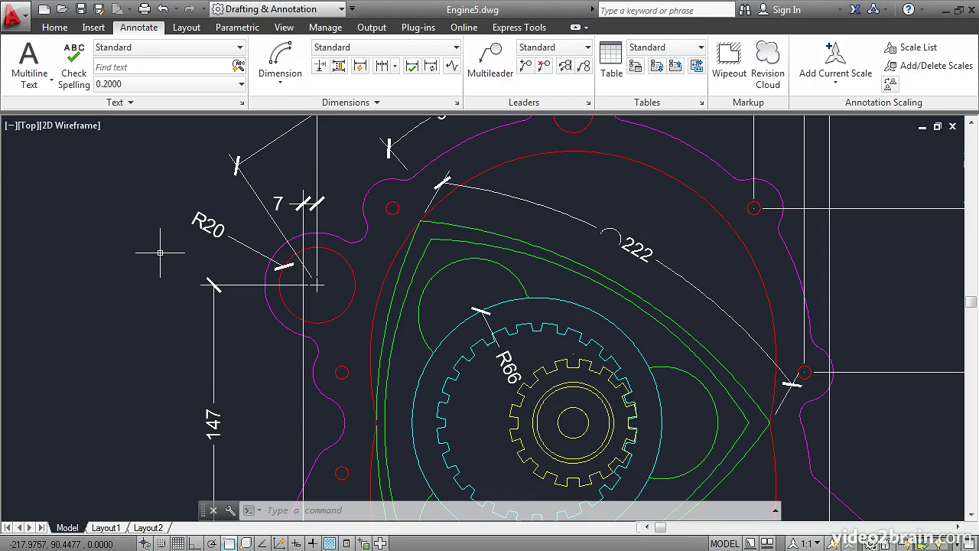
text(d)
key(Return)
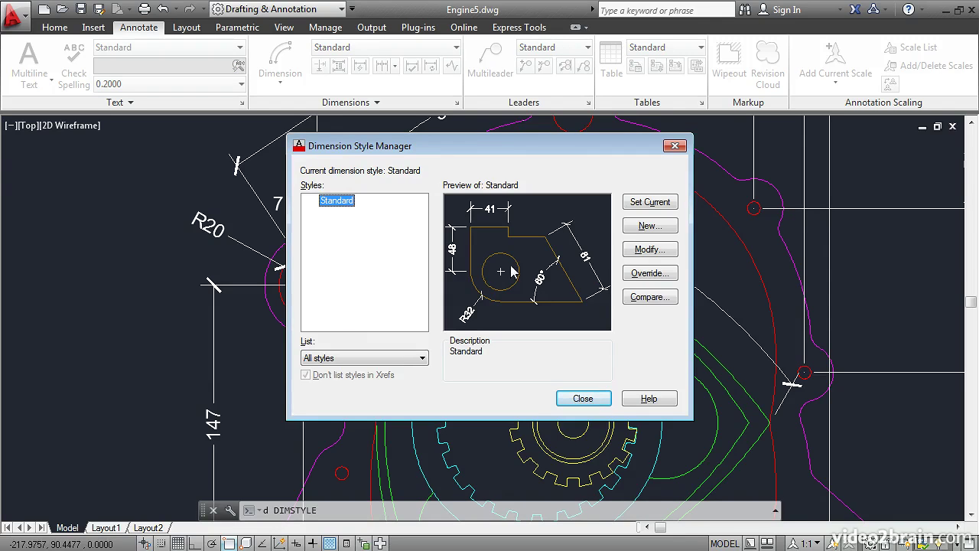
click(634, 228)
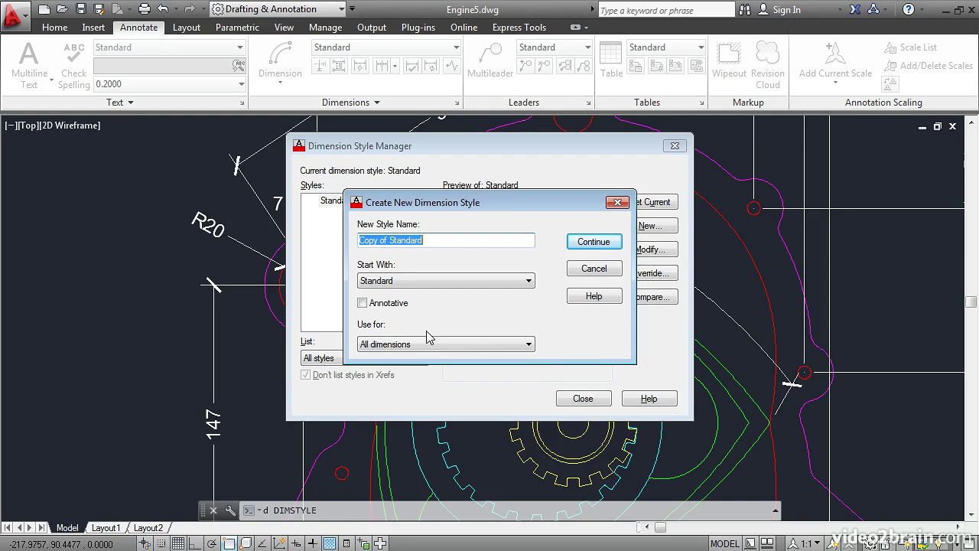
click(527, 345)
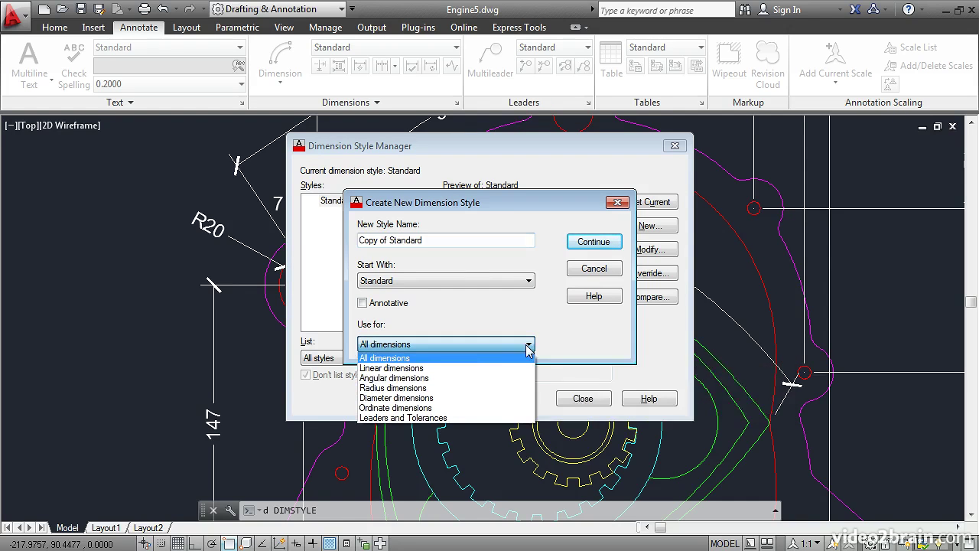
click(413, 388)
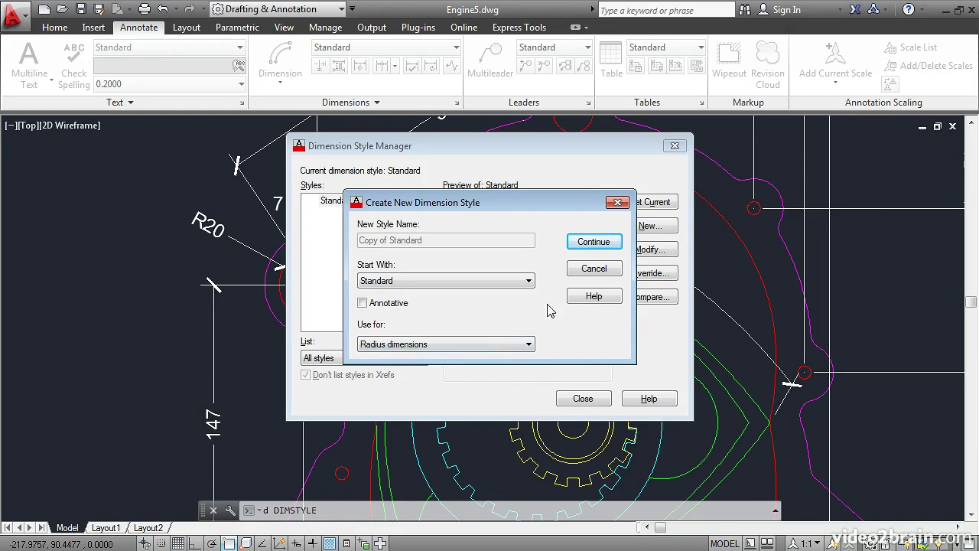
click(591, 242)
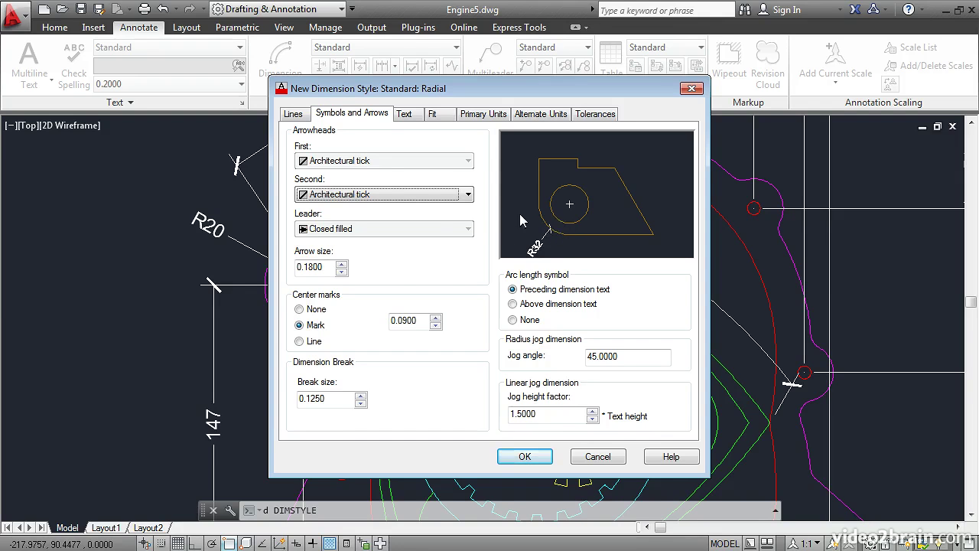
Step: Set the radial substyle's second arrowhead to Closed filled and apply it to the drawing
click(467, 196)
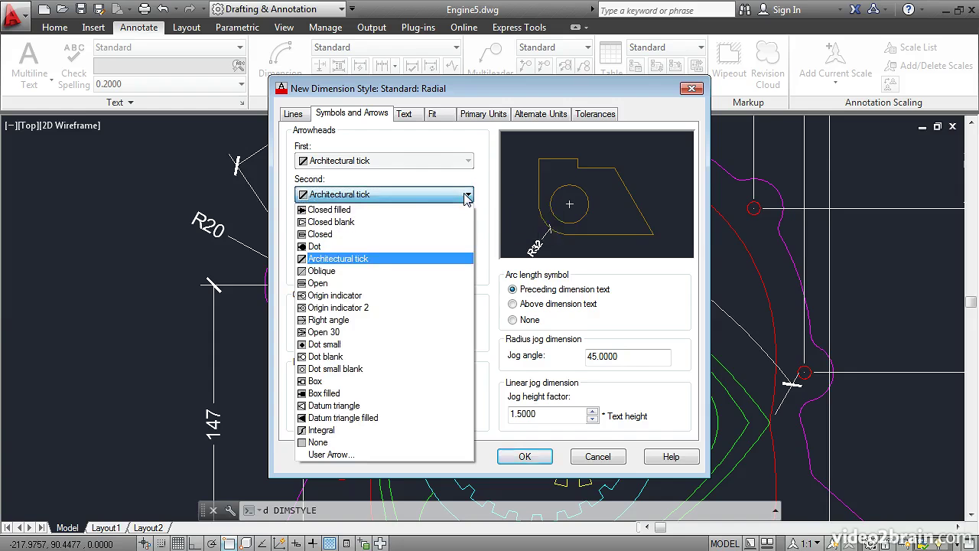
click(345, 210)
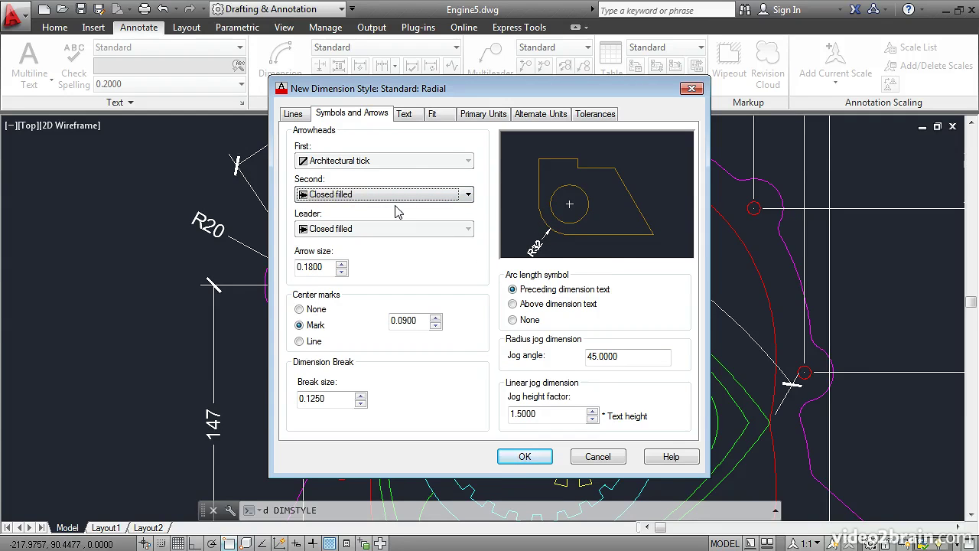
click(524, 457)
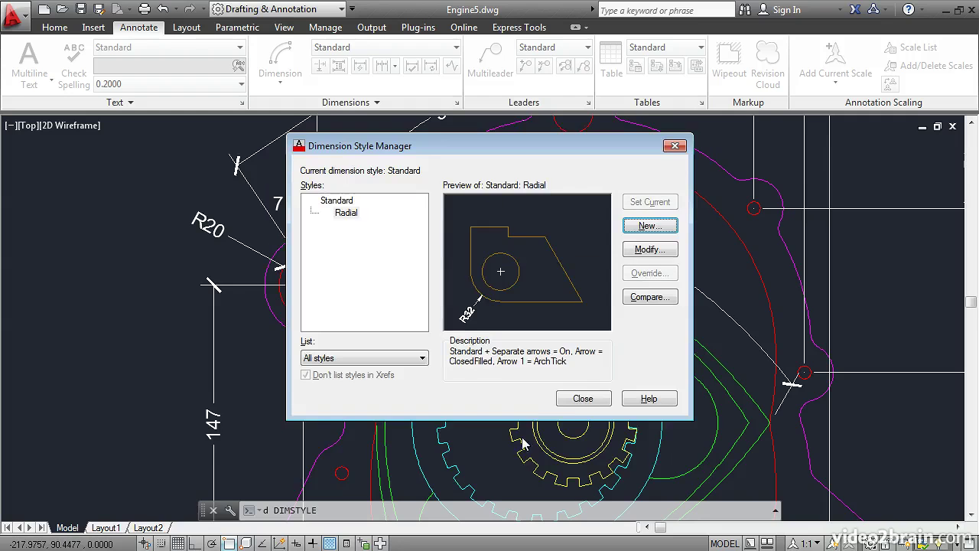
click(583, 399)
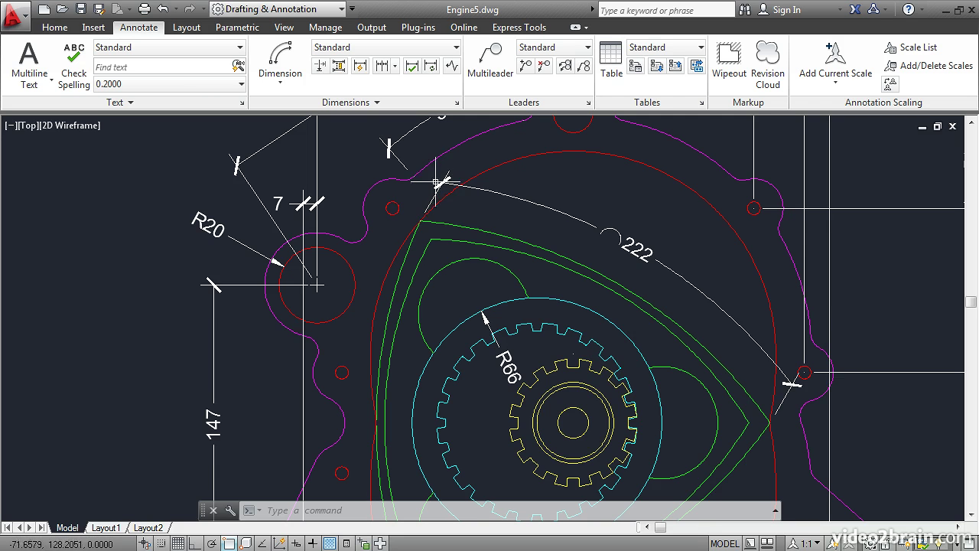
Step: Override the first arrowhead of the arc length dimension above the rotor to Closed filled in its object properties
mouse_move(425, 193)
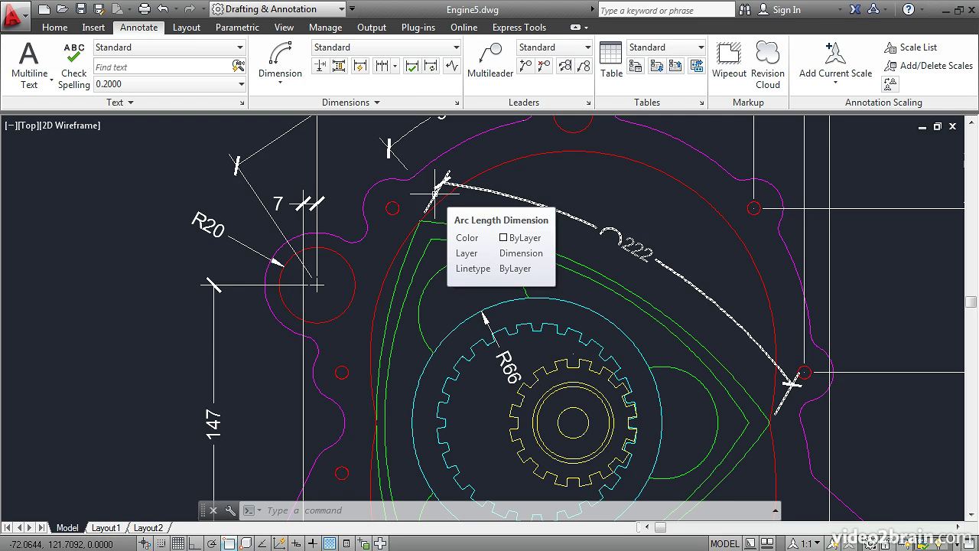
click(433, 193)
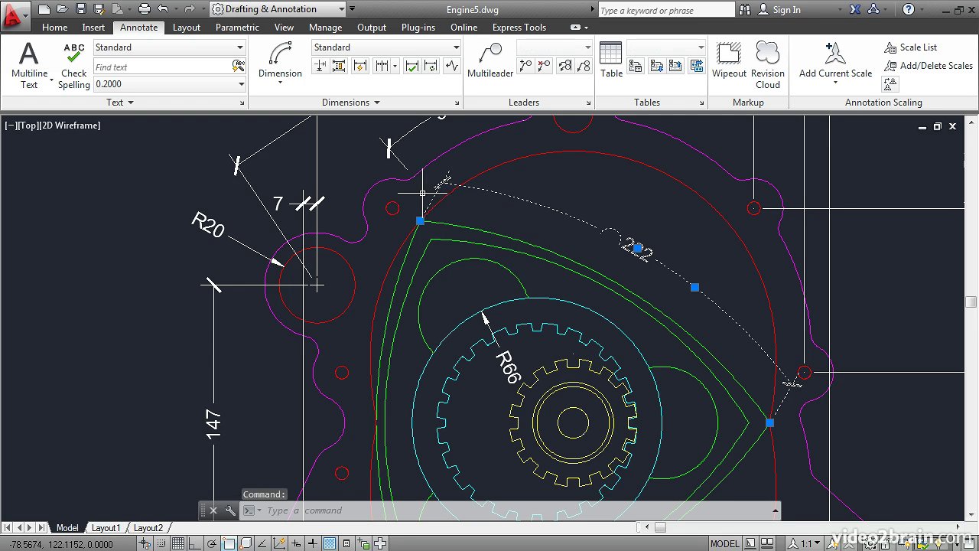
right_click(521, 140)
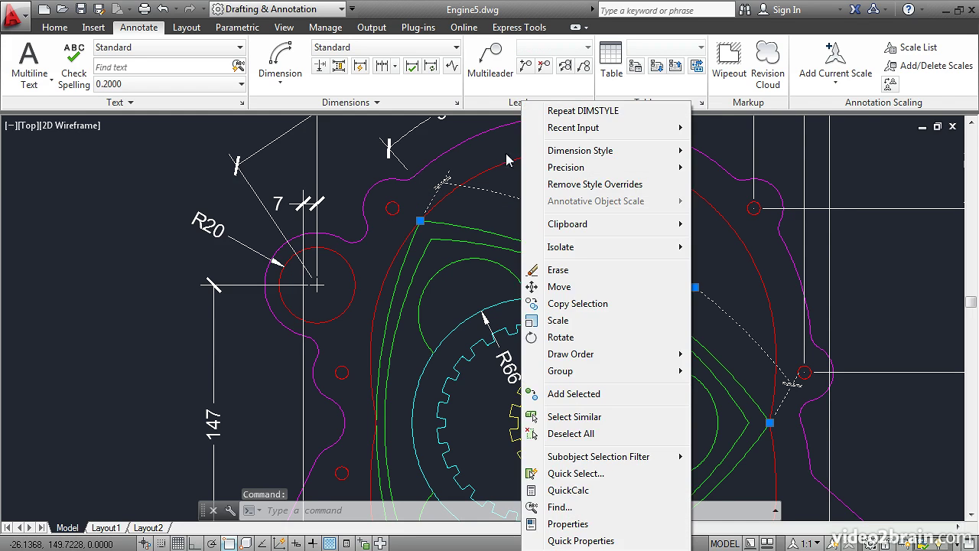
click(556, 524)
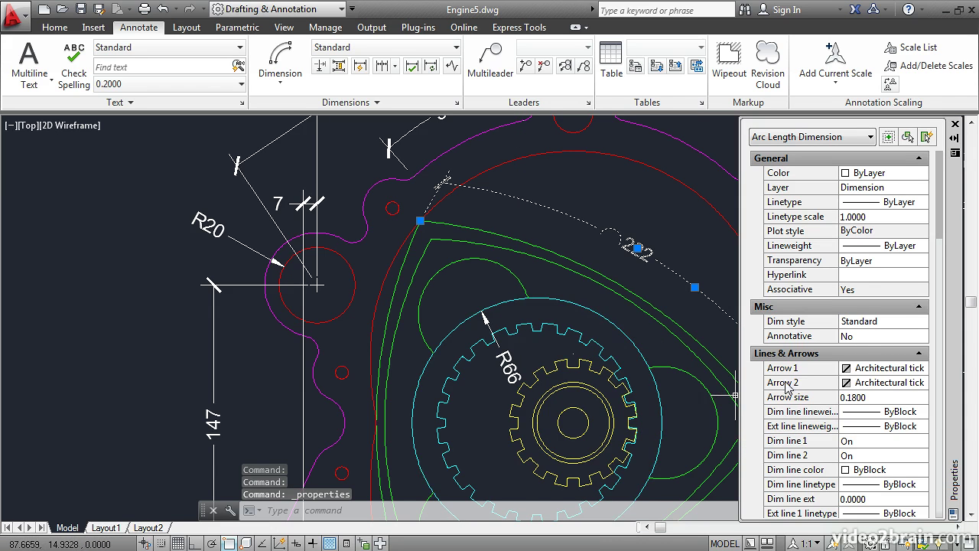
click(889, 368)
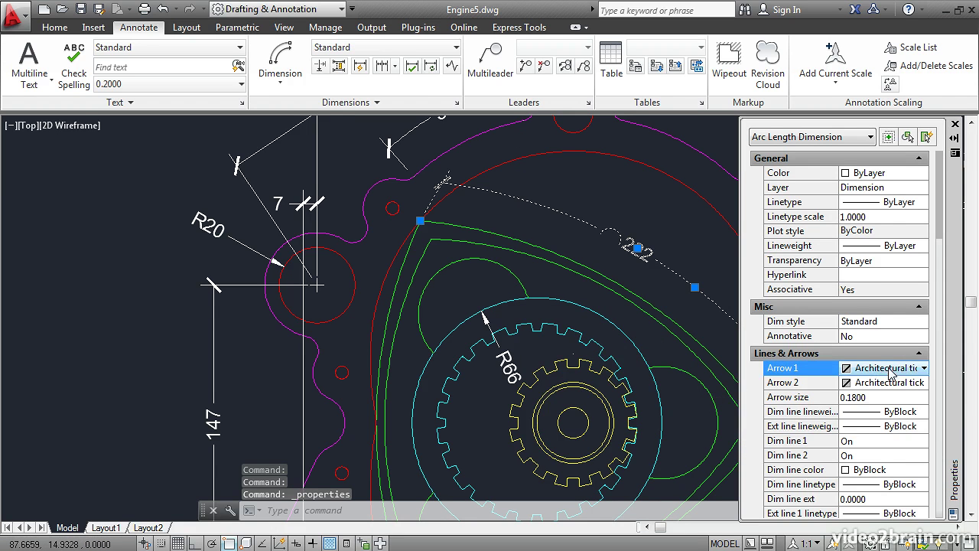
click(923, 367)
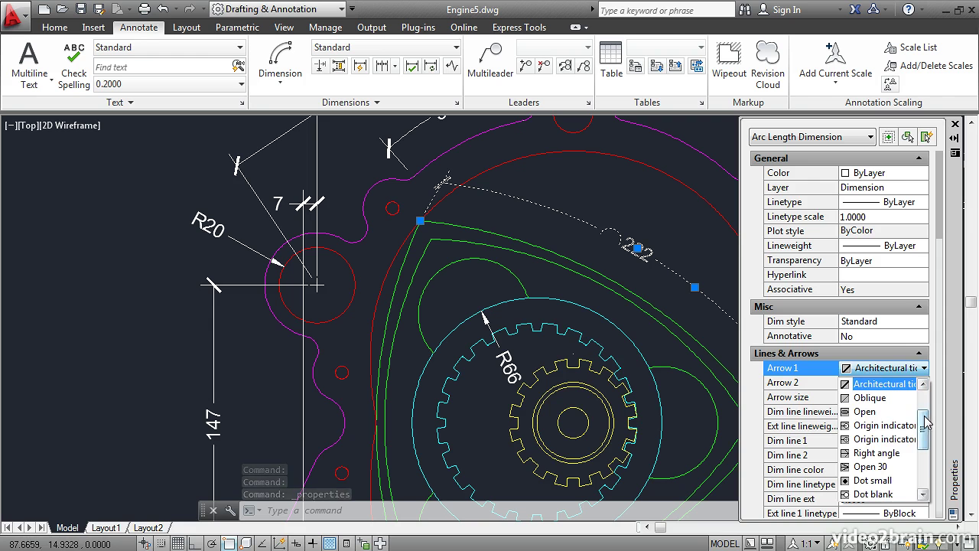
drag(927, 419, 926, 404)
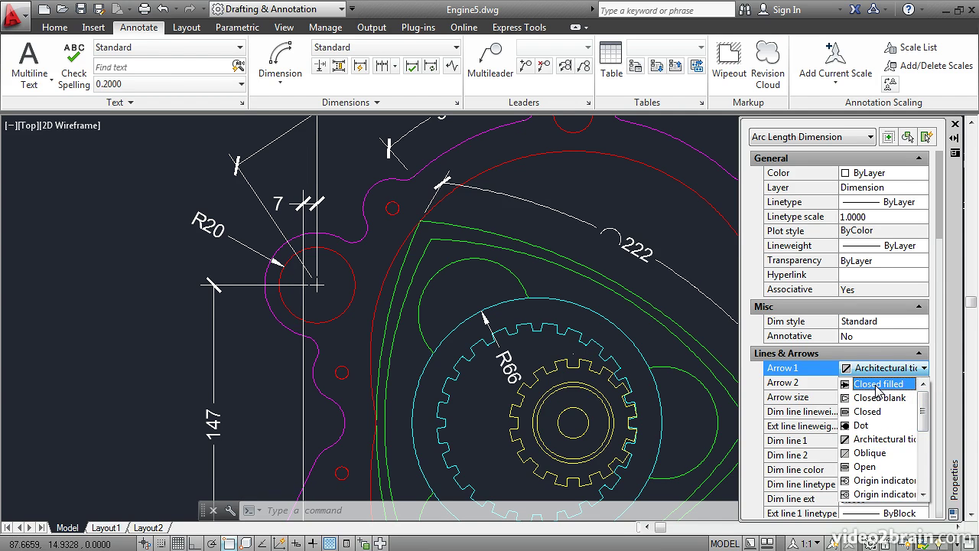
click(877, 386)
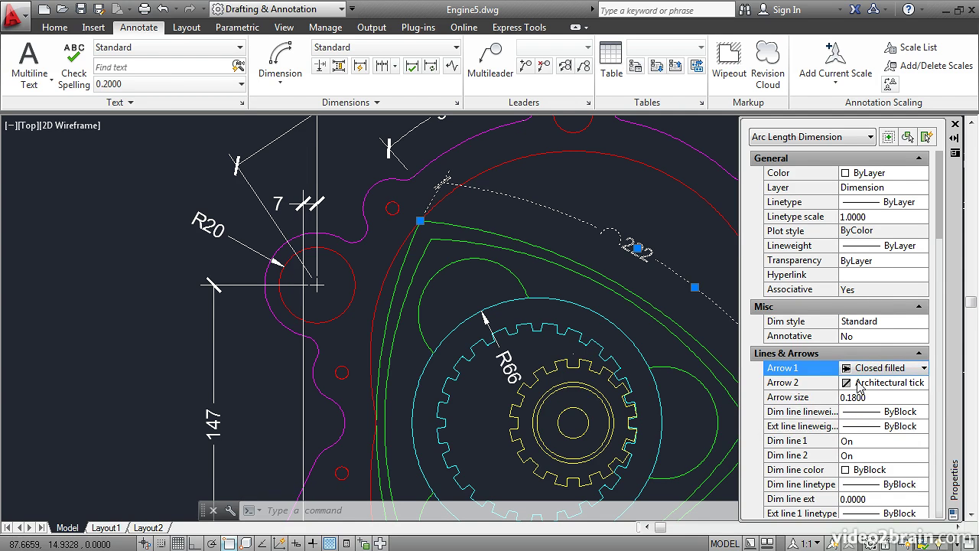
Step: Set the arc length dimension's second arrowhead to Closed filled, then close the properties and deselect the dimension
click(867, 383)
click(924, 382)
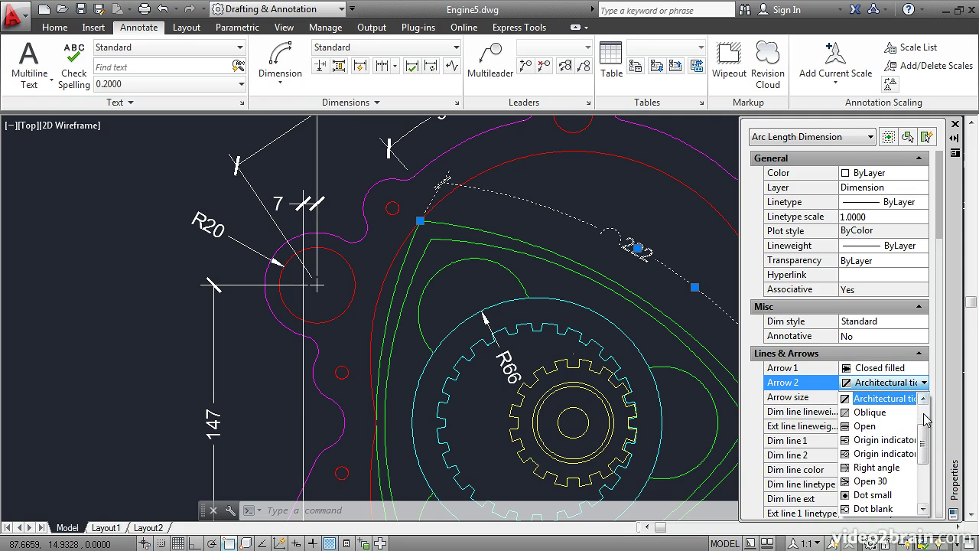
drag(923, 432, 923, 413)
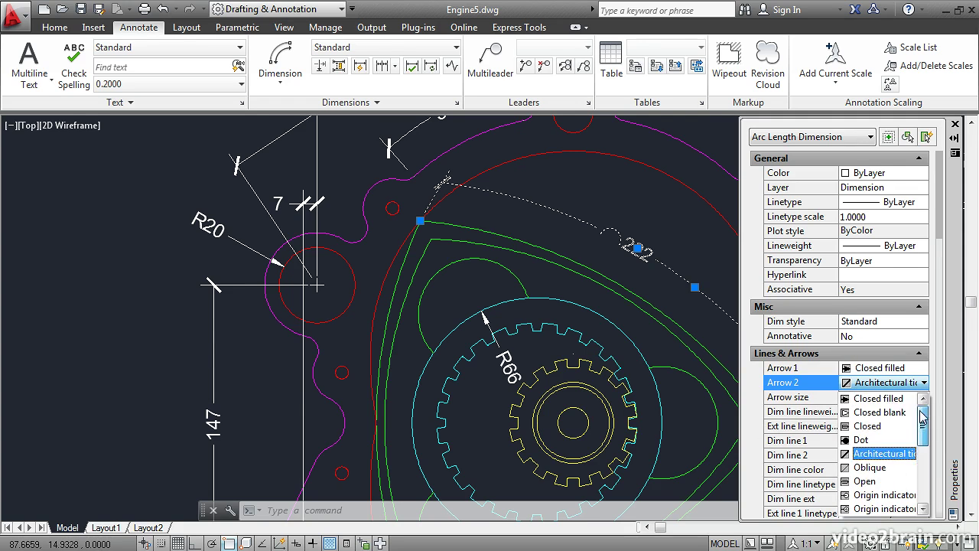
click(876, 400)
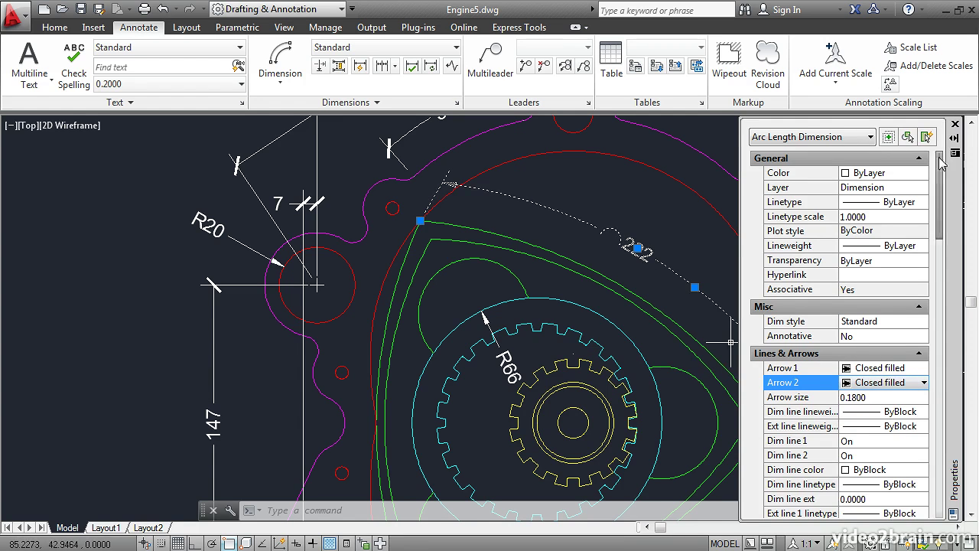
click(954, 124)
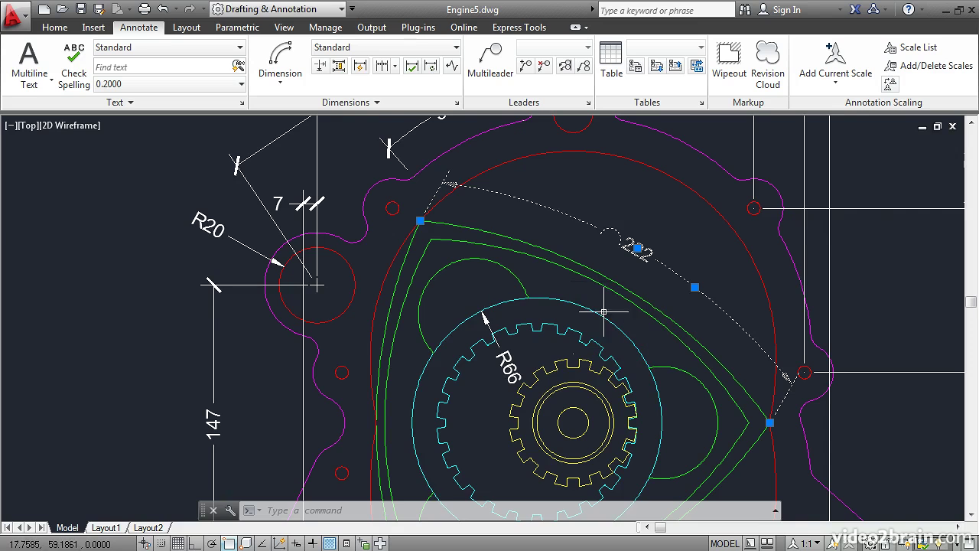
key(Escape)
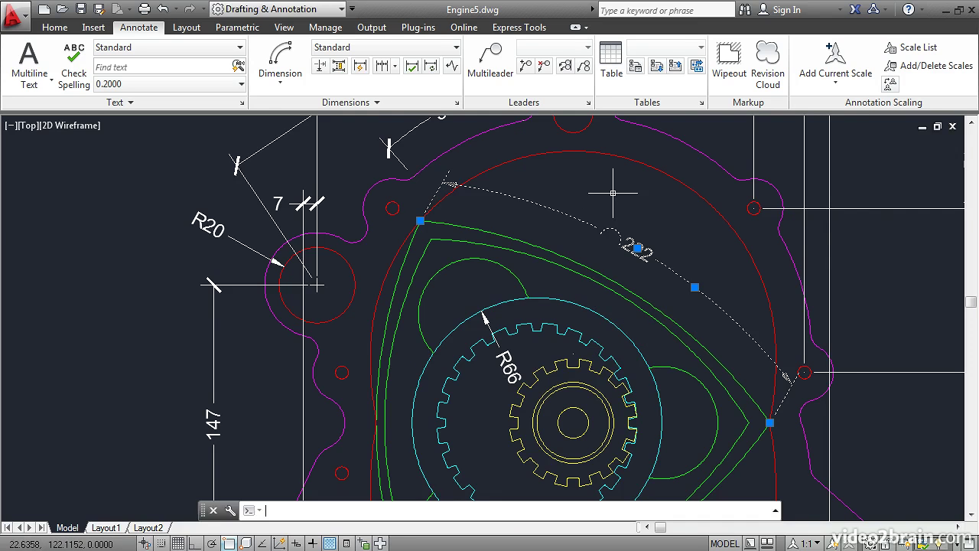
key(Escape)
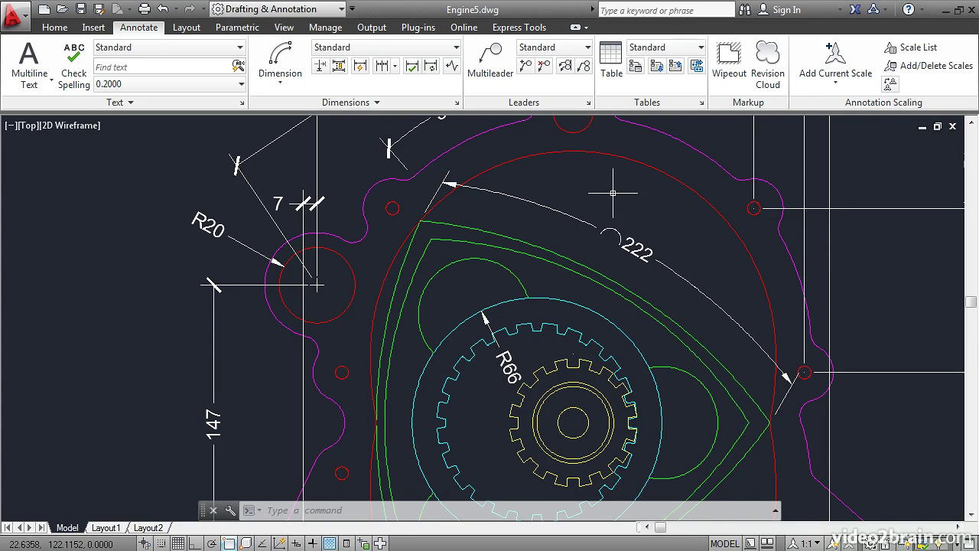